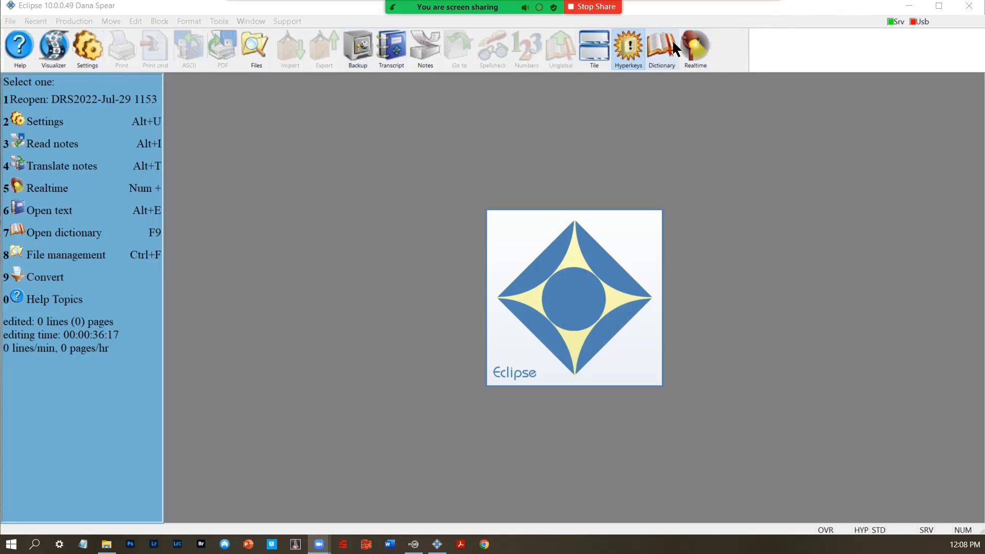
# Run a realtime translation starting from the first stroke in the writer and close the finished job
pyautogui.click(700, 46)
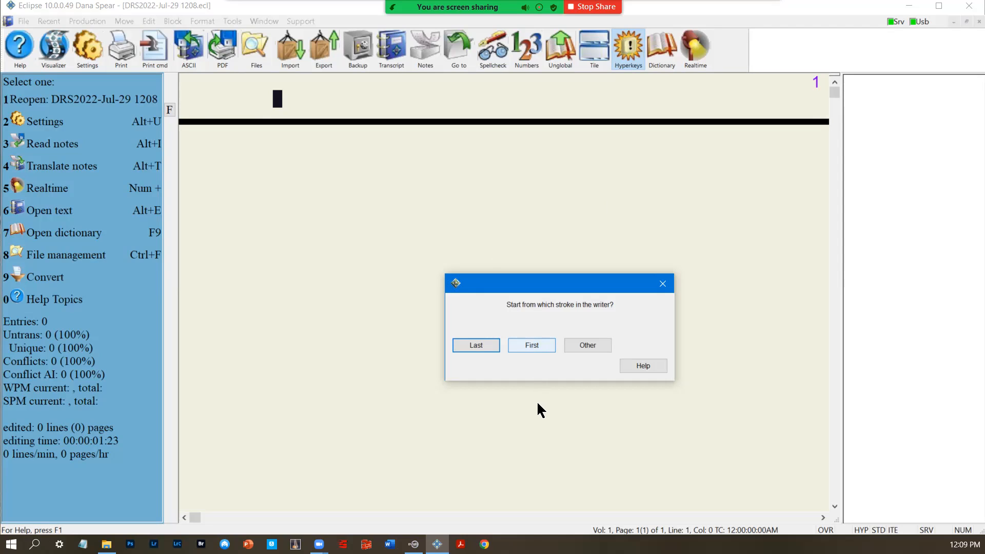
pyautogui.click(534, 345)
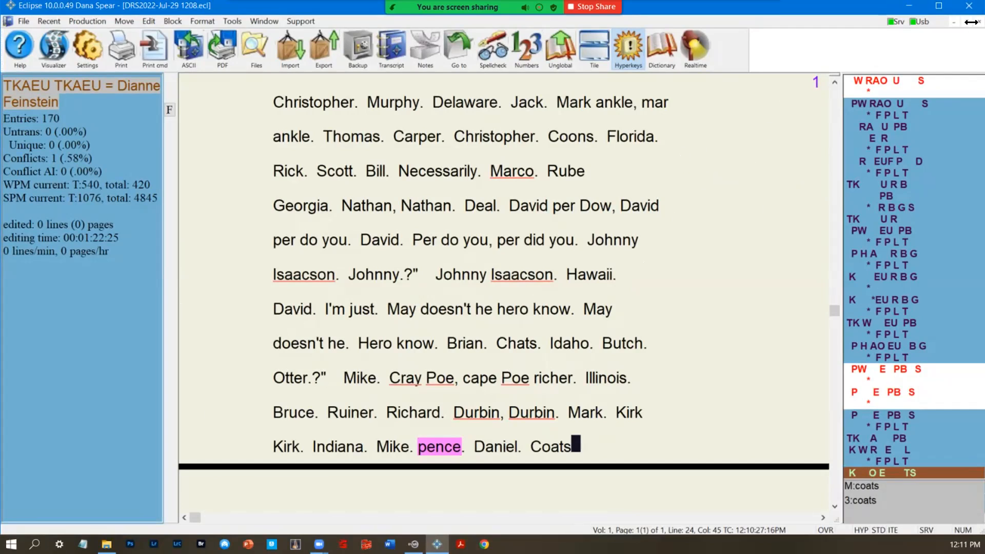
pyautogui.click(968, 6)
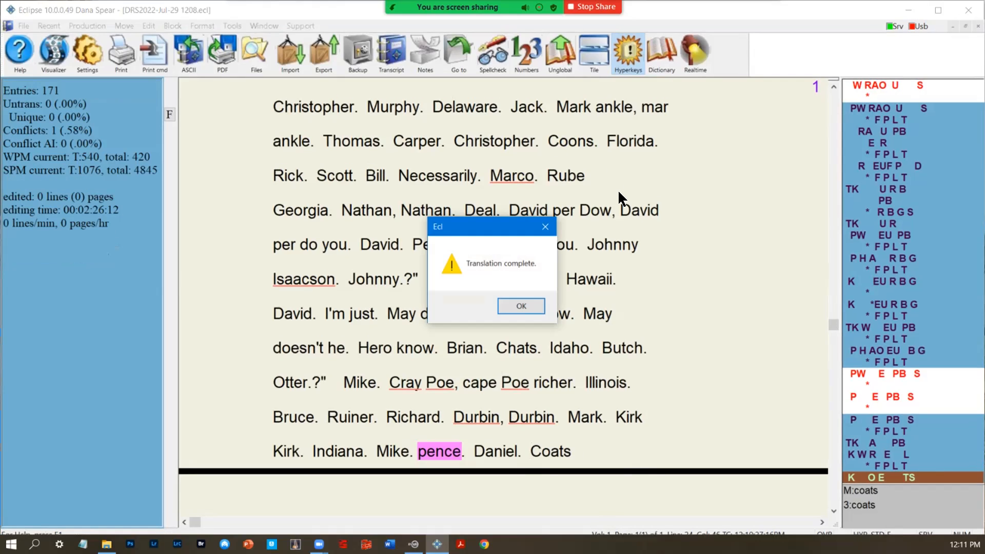
pyautogui.click(529, 309)
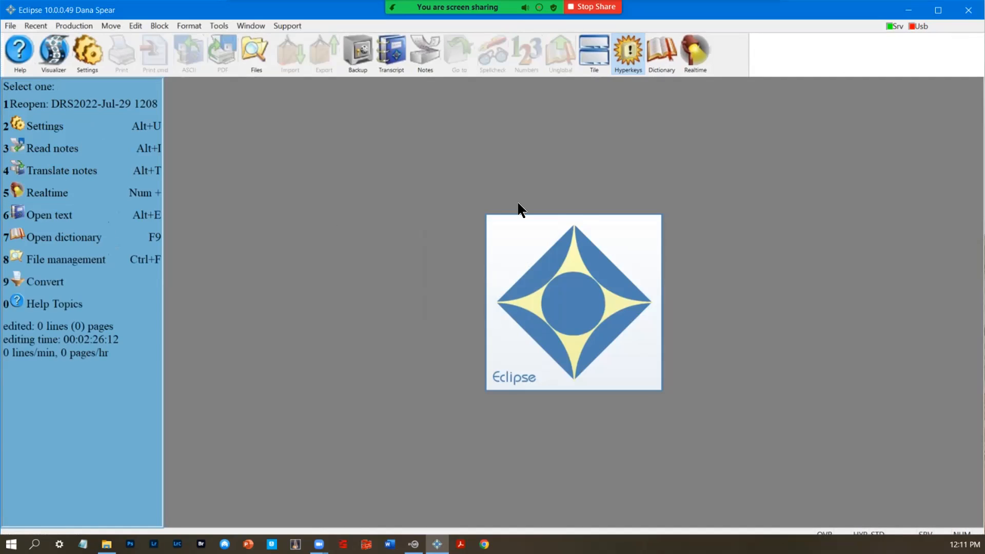
# Open the note file of job DRS2022-Jul-29 1208 from the file manager, look through its strokes and close it
pyautogui.click(256, 49)
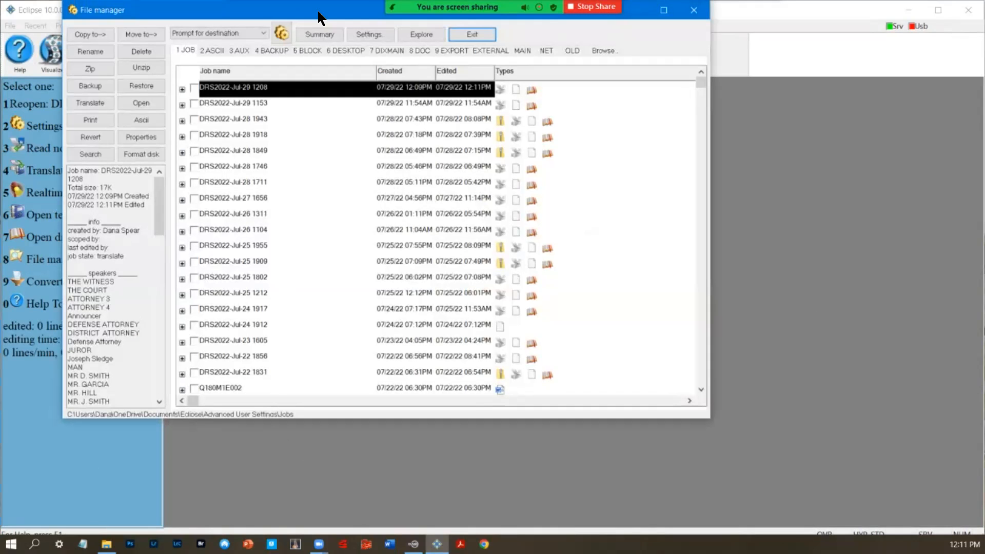
pyautogui.moveTo(163, 8); pyautogui.dragTo(283, 81)
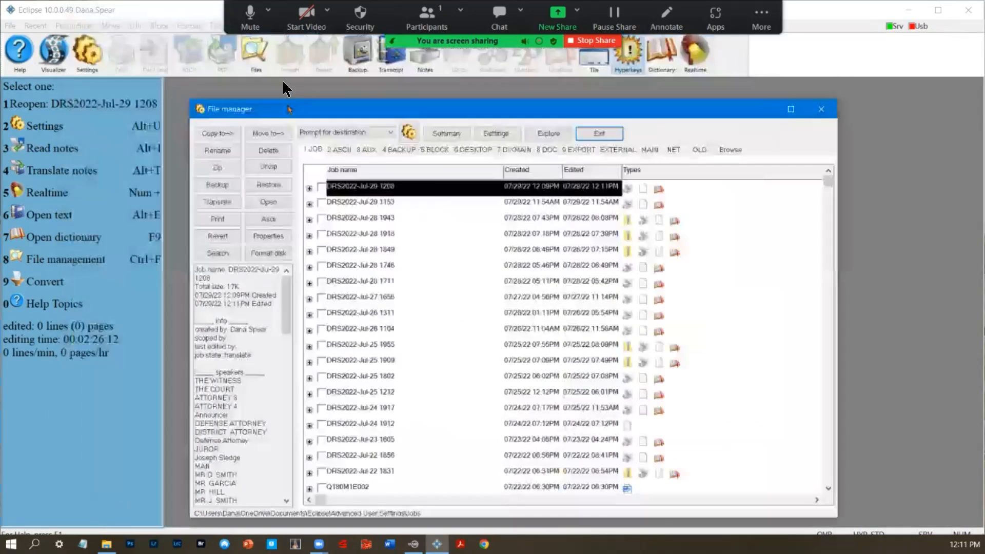
pyautogui.click(310, 168)
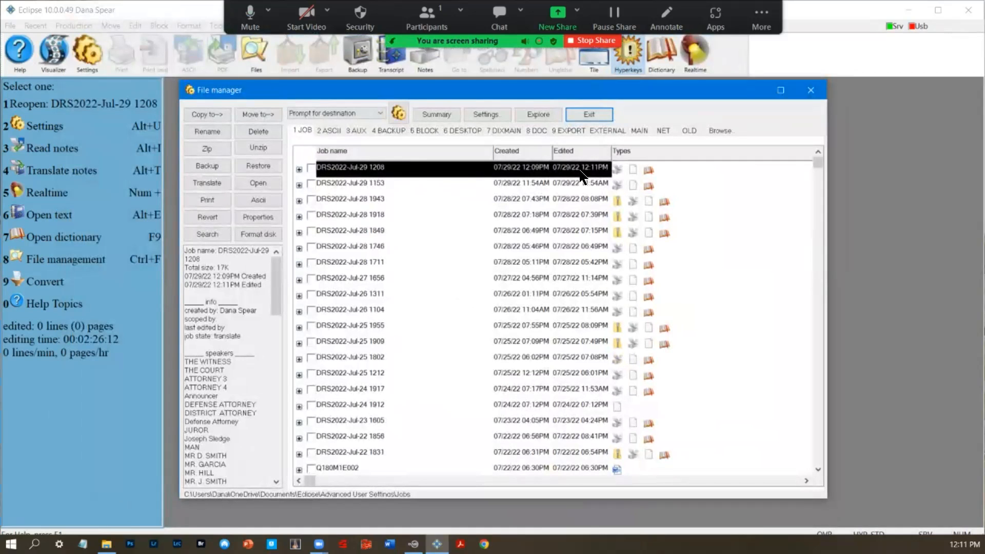
pyautogui.click(619, 168)
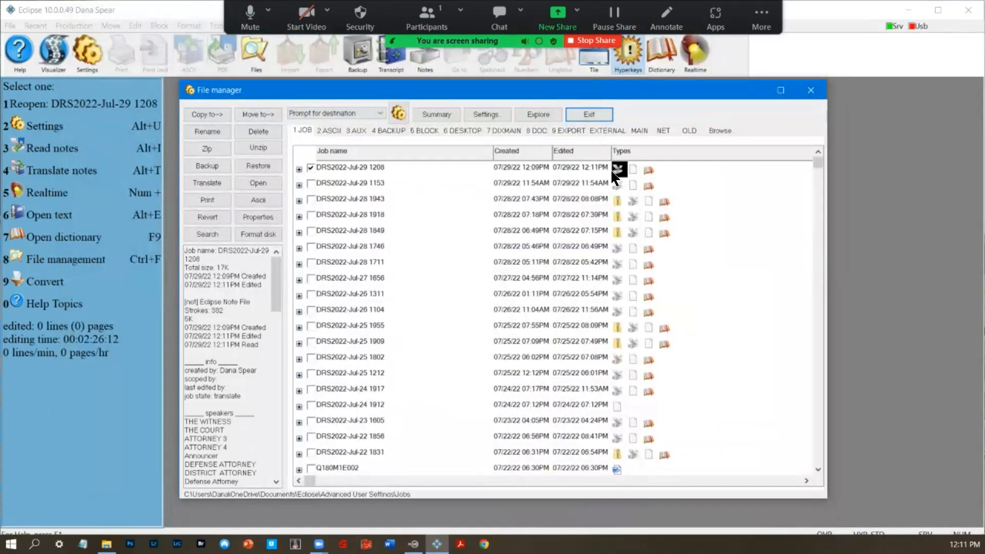
pyautogui.click(267, 182)
pyautogui.scroll(-8, 376, 229)
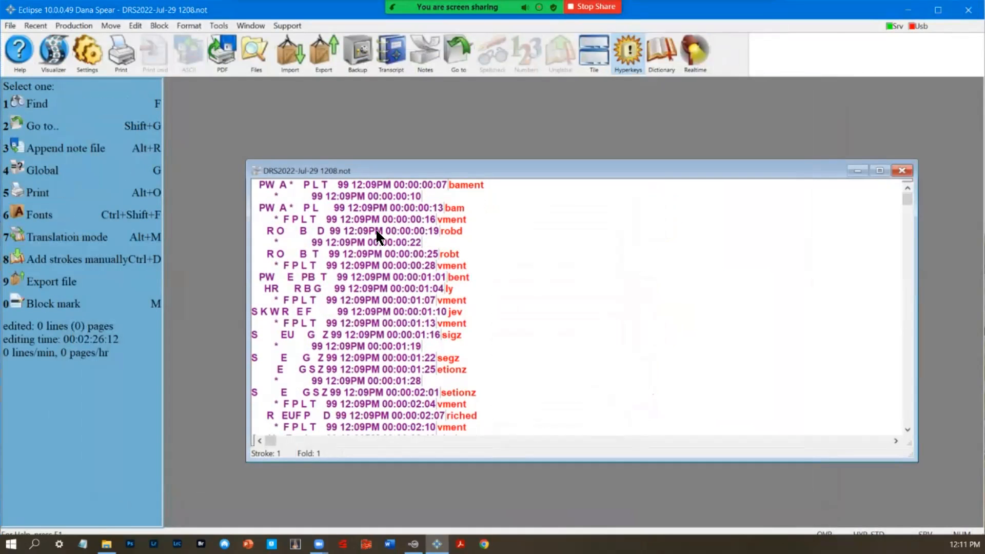
pyautogui.scroll(8, 359, 259)
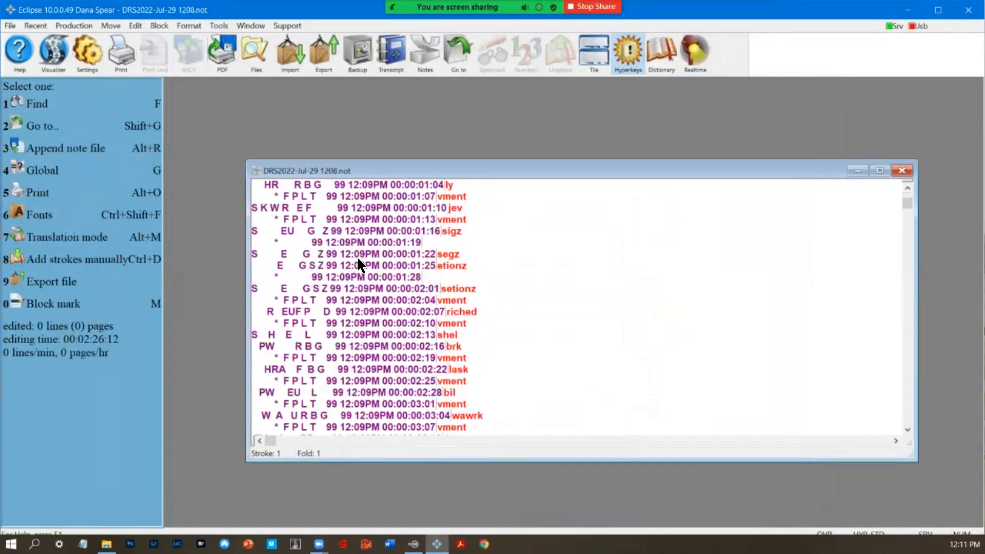
pyautogui.click(902, 172)
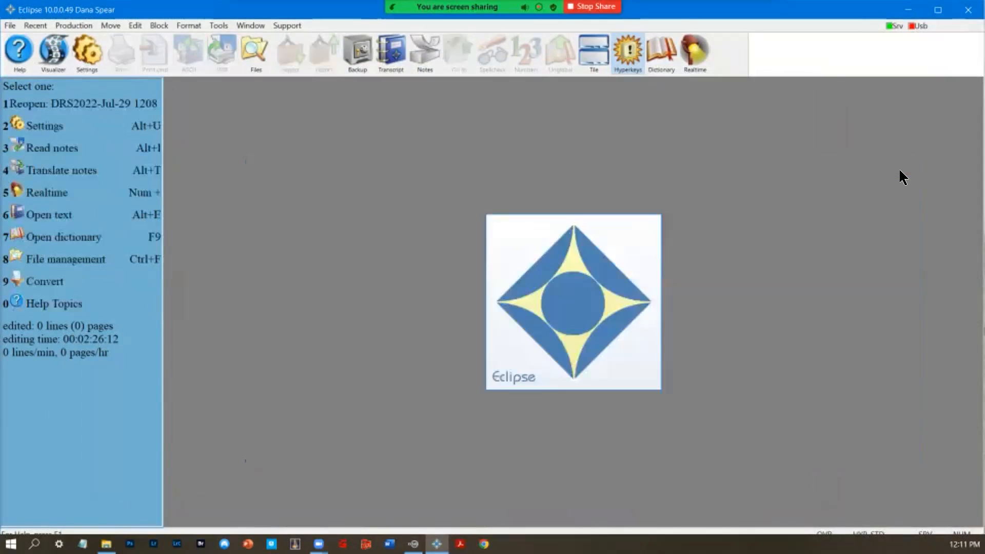
# Open the note file DRS2022-Jul-18 1801.not from the Jobs folder
pyautogui.click(426, 62)
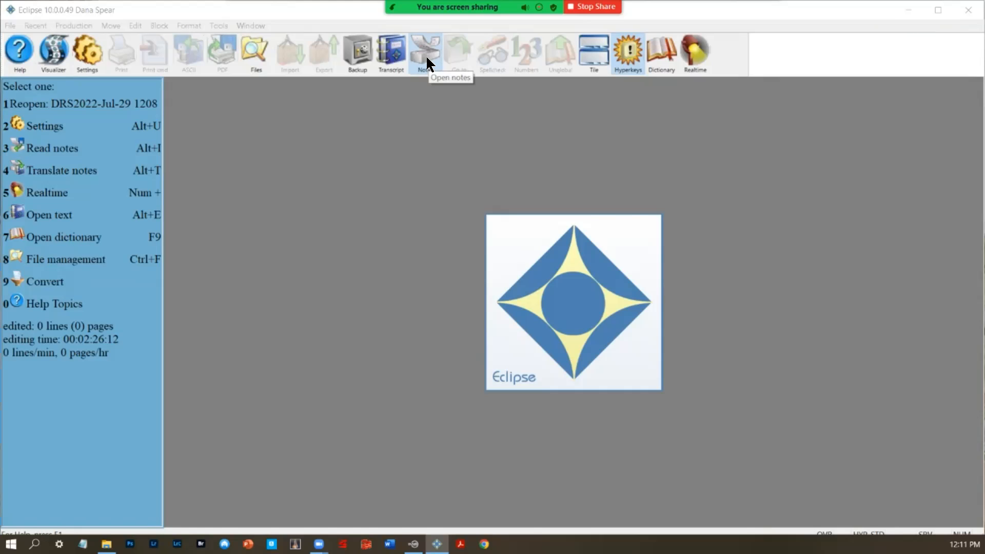
pyautogui.scroll(-10, 409, 228)
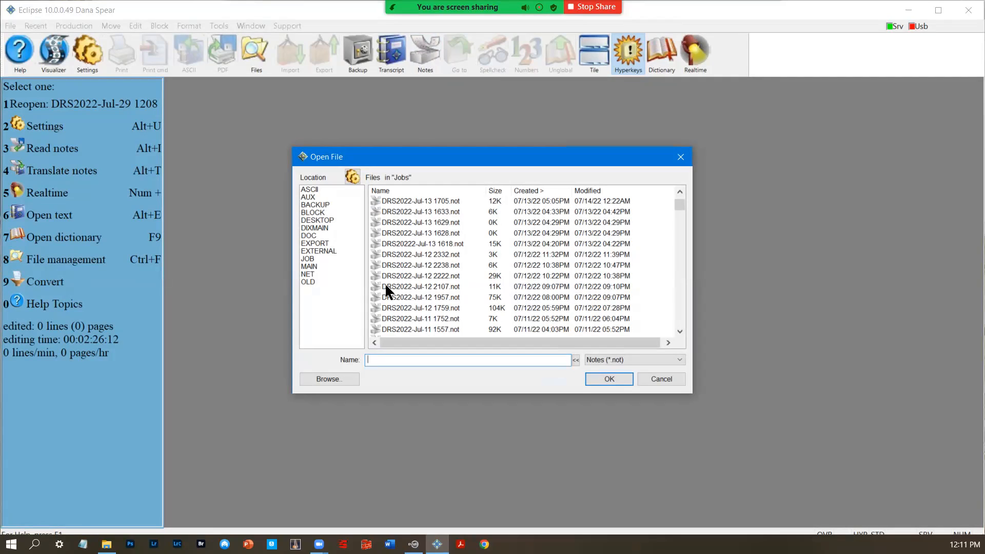
pyautogui.scroll(-1, 395, 293)
pyautogui.scroll(-1, 395, 293)
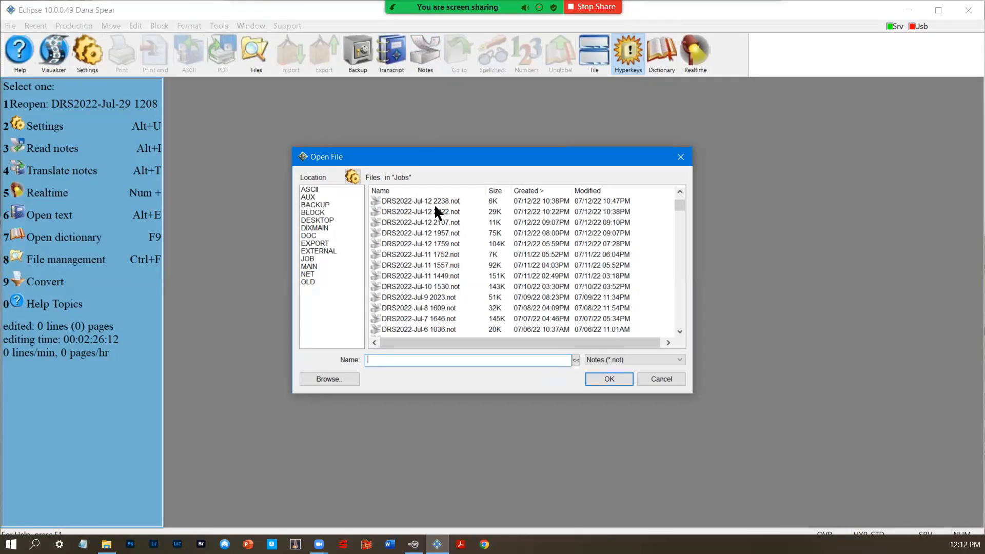
pyautogui.scroll(2, 447, 279)
pyautogui.scroll(3, 447, 280)
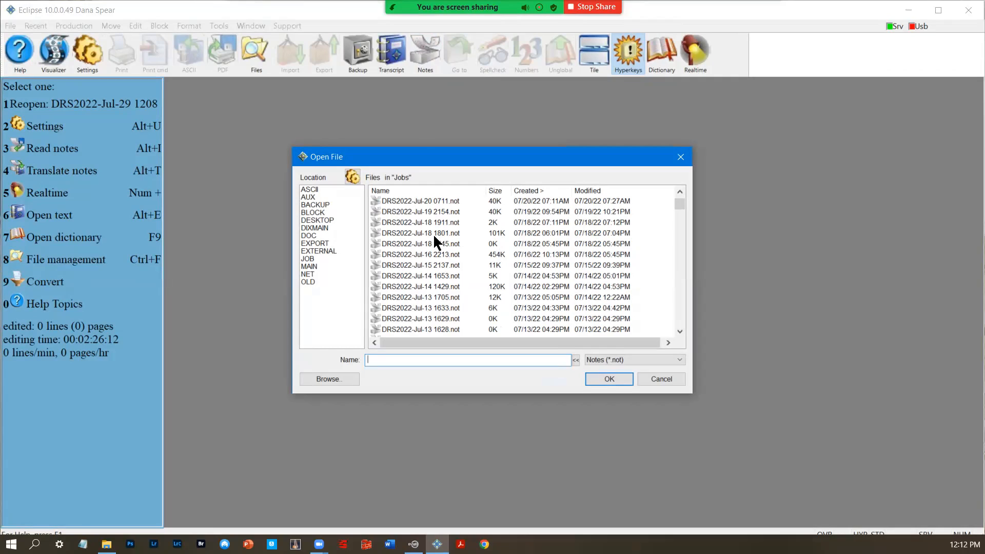
pyautogui.click(499, 234)
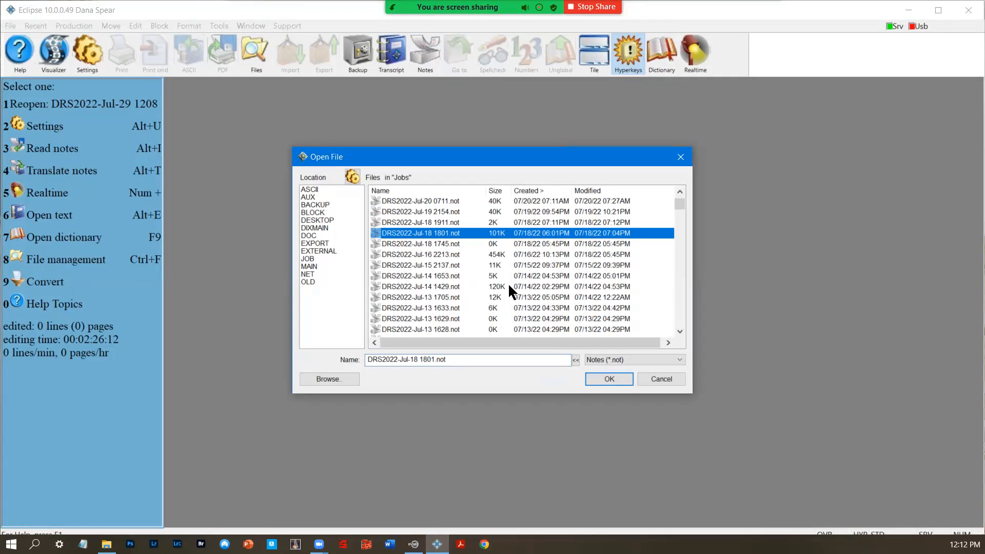
pyautogui.click(605, 380)
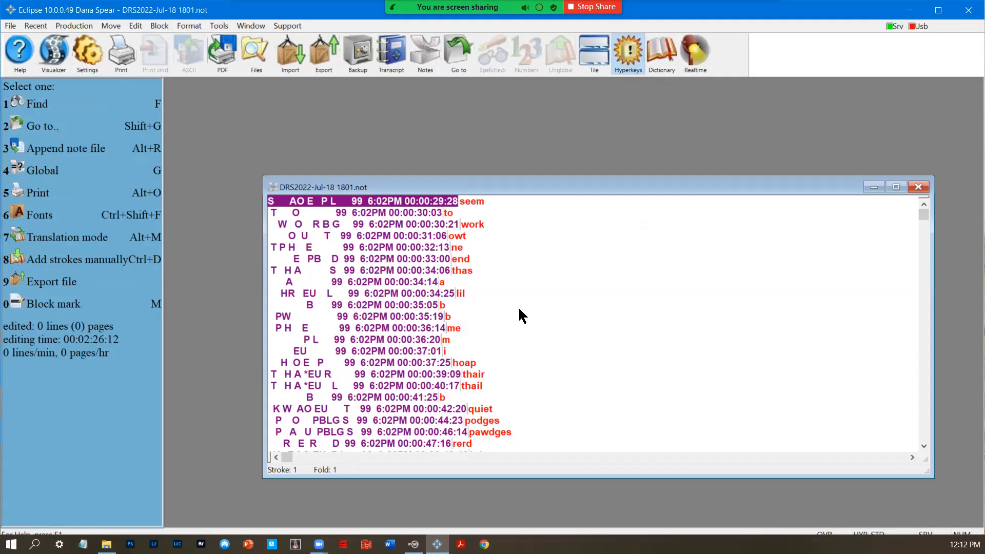
# Reposition the note window and place the cursor on the very last stroke of the DRS2022-Jul-18 1801 notes
pyautogui.scroll(-6, 513, 287)
pyautogui.moveTo(495, 191); pyautogui.dragTo(406, 109)
pyautogui.moveTo(833, 131)
pyautogui.mouseDown()
pyautogui.moveTo(849, 347)
pyautogui.moveTo(835, 362)
pyautogui.mouseUp()
pyautogui.click(343, 118)
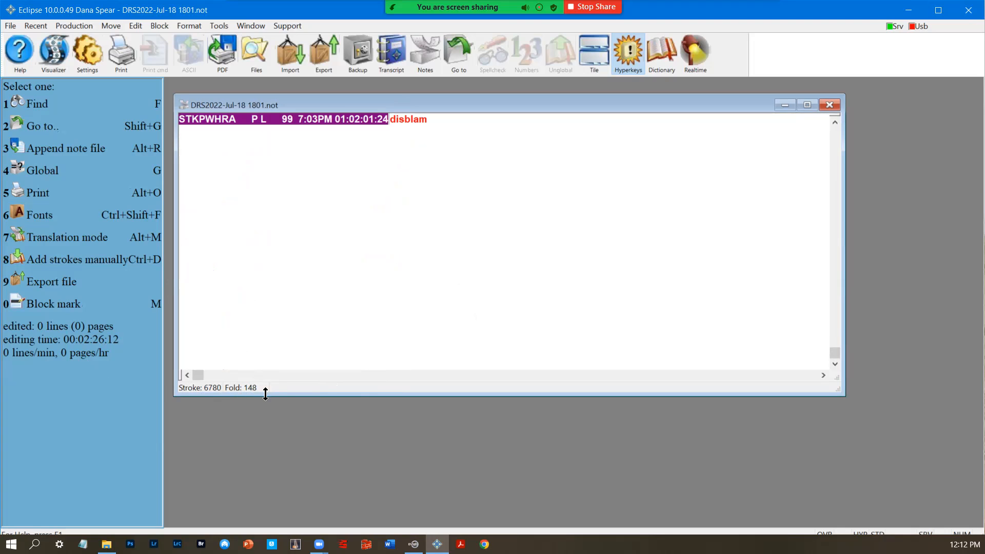
pyautogui.scroll(10, 396, 289)
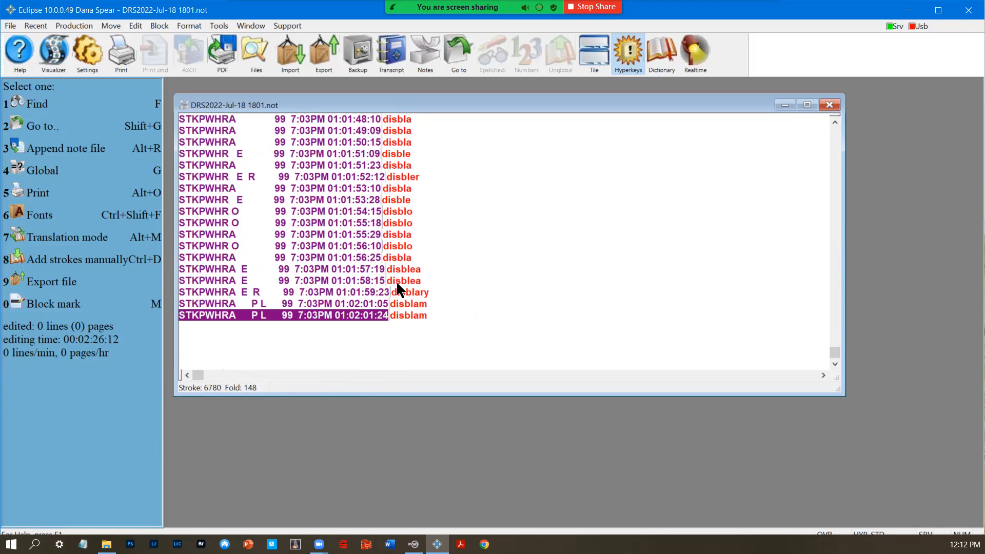
pyautogui.scroll(4, 367, 290)
pyautogui.scroll(-6, 373, 294)
pyautogui.scroll(-3, 411, 292)
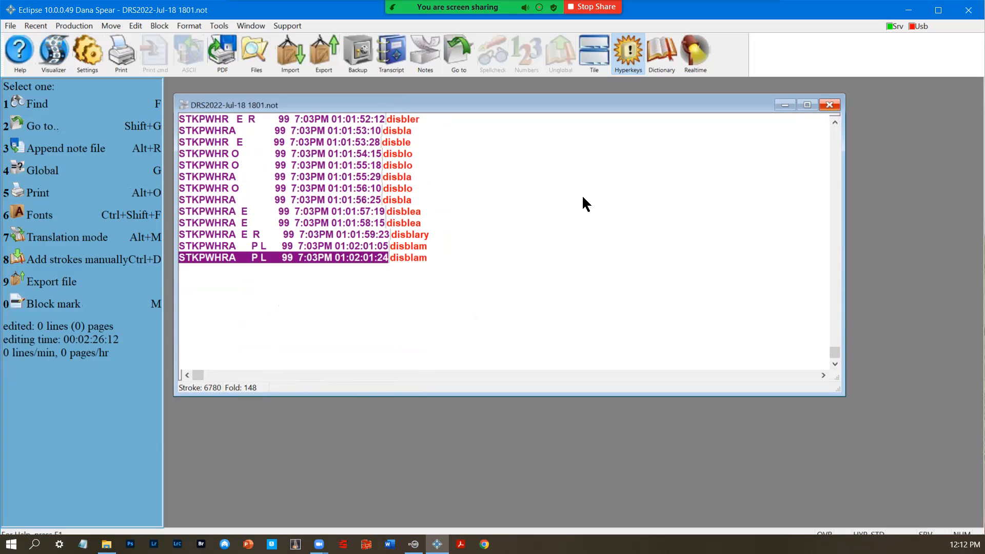
pyautogui.scroll(-1, 416, 280)
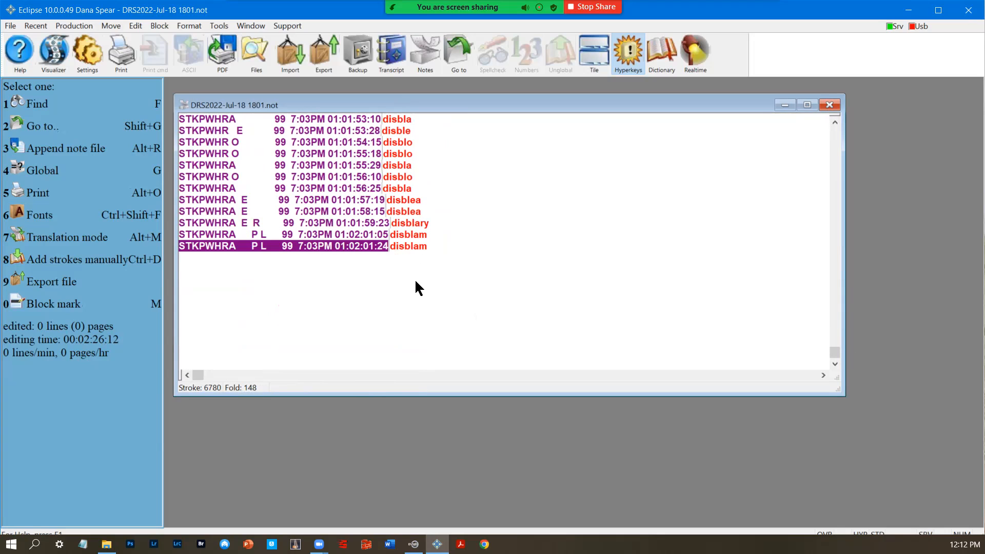
pyautogui.scroll(2, 566, 211)
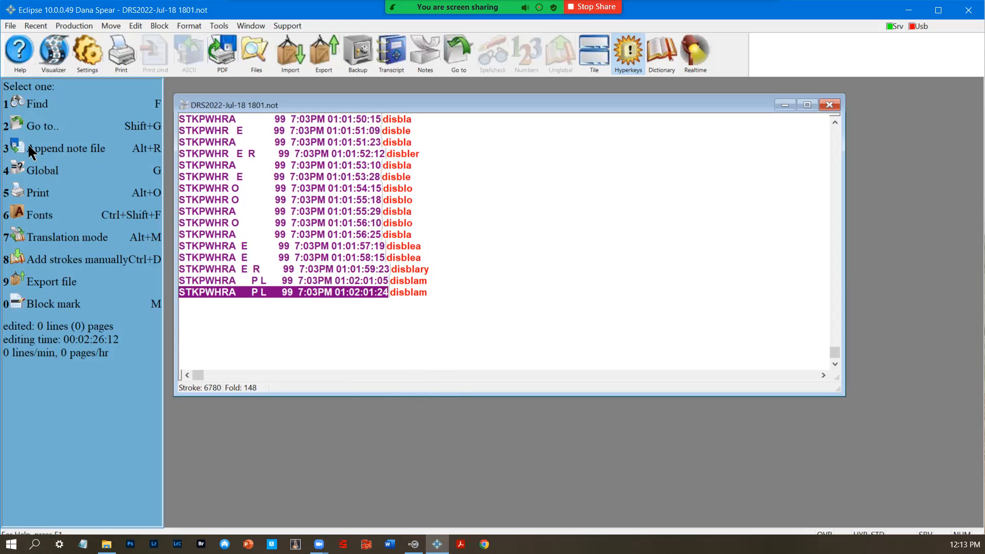
# Append the note file DRS2022-Jul-19 2154.not to the end of the open notes
pyautogui.click(141, 155)
pyautogui.scroll(-2, 450, 284)
pyautogui.scroll(-2, 452, 287)
pyautogui.scroll(-2, 465, 267)
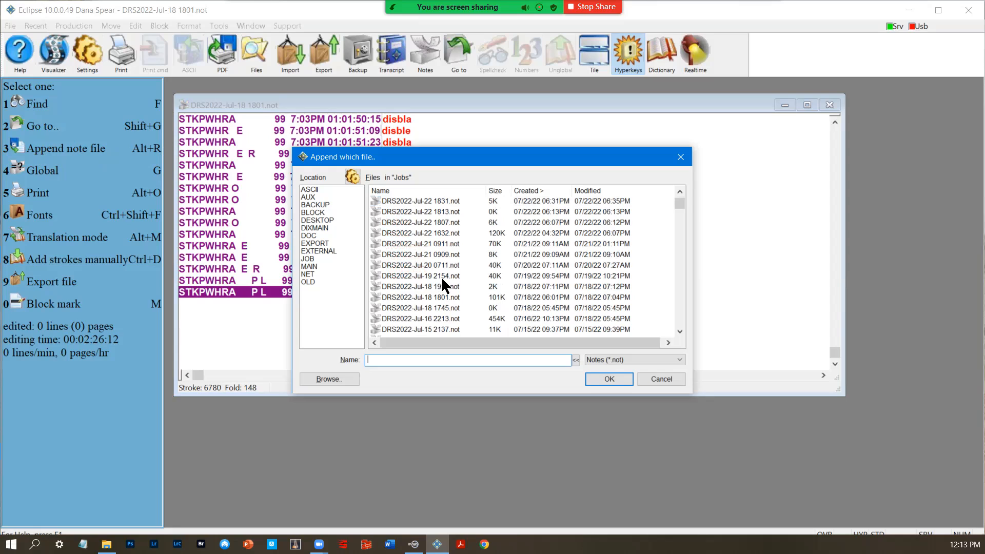
pyautogui.click(445, 277)
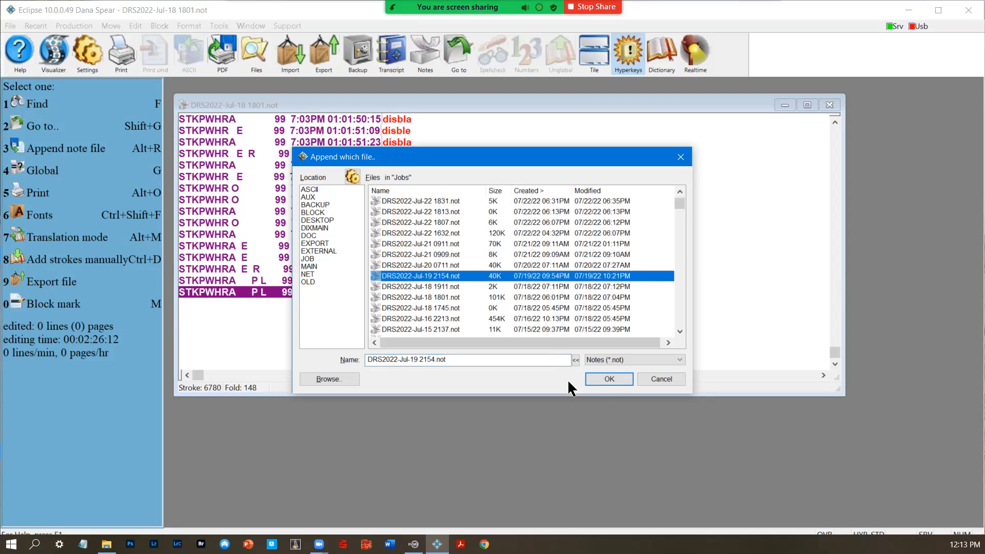
pyautogui.click(610, 380)
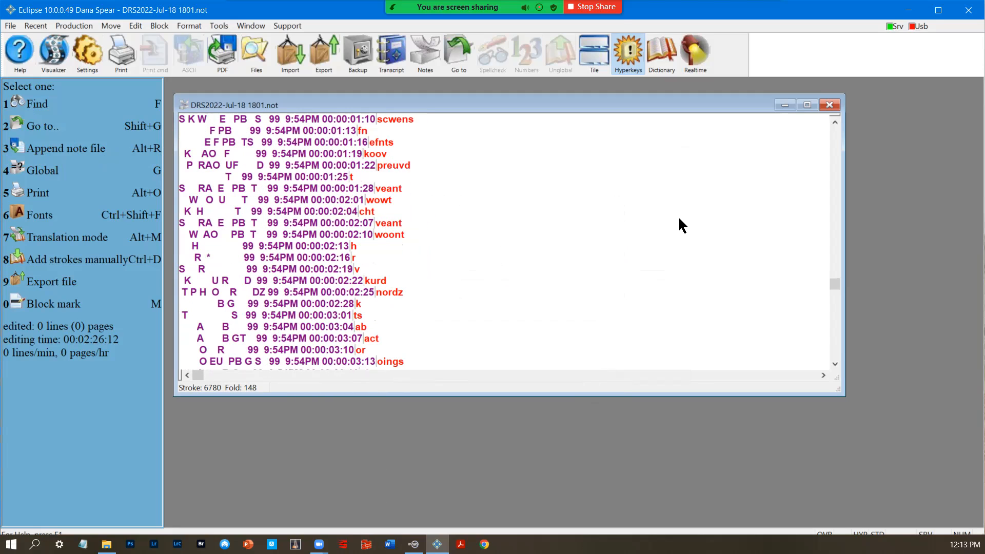
# Append the note file DRS2022-Jul-20 0711.not to the open notes and look over the combined strokes
pyautogui.hotkey('alt', 'r')
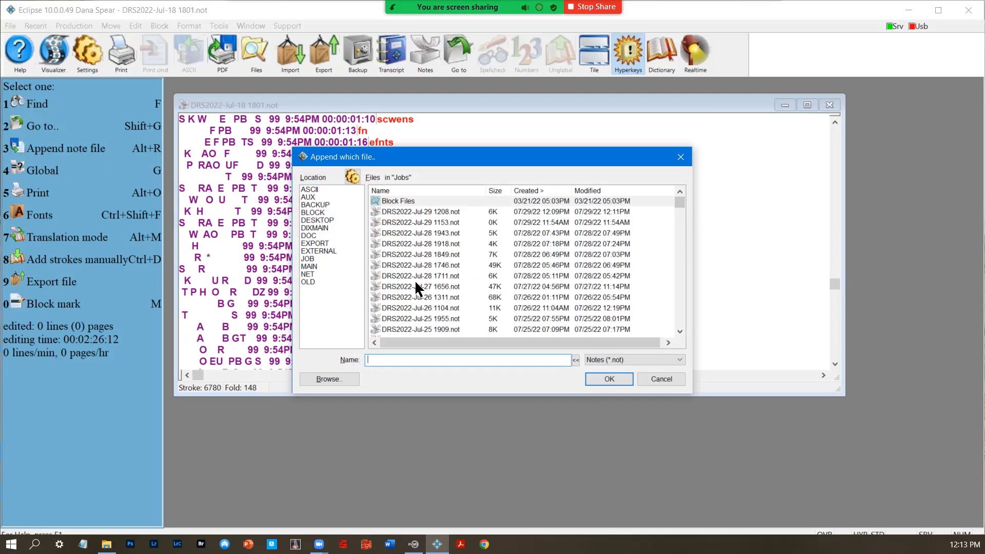
pyautogui.scroll(-5, 418, 287)
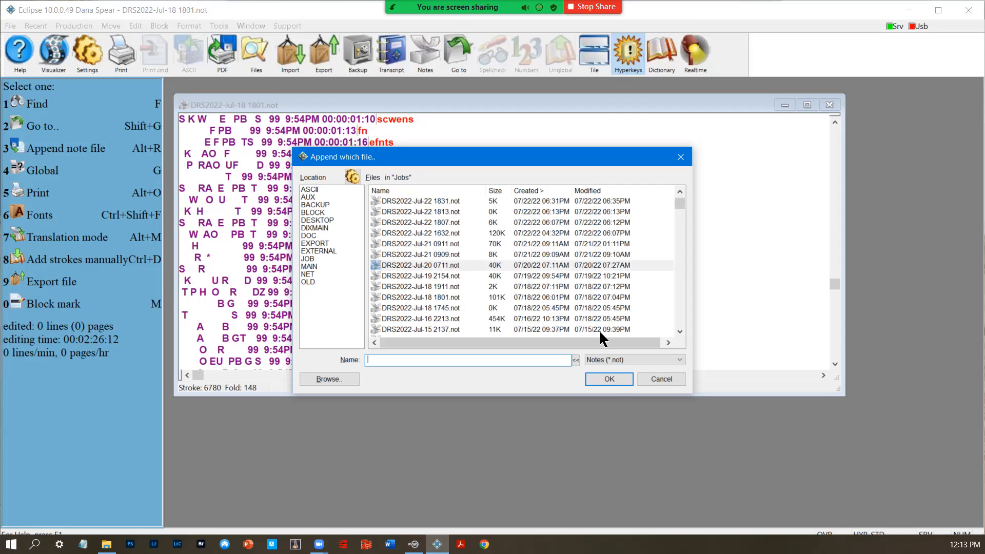
pyautogui.click(613, 379)
pyautogui.scroll(-2, 386, 307)
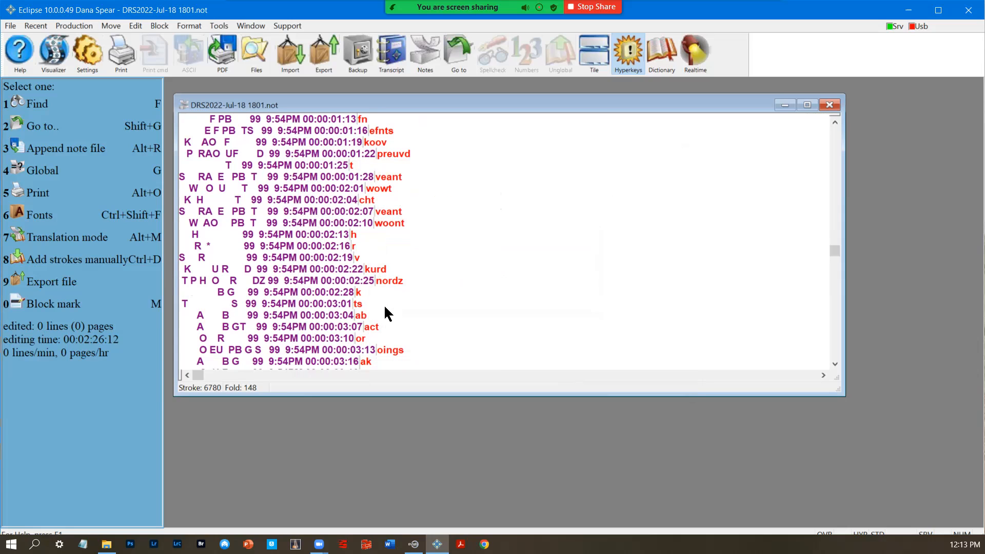
pyautogui.scroll(-6, 592, 275)
pyautogui.scroll(-2, 590, 269)
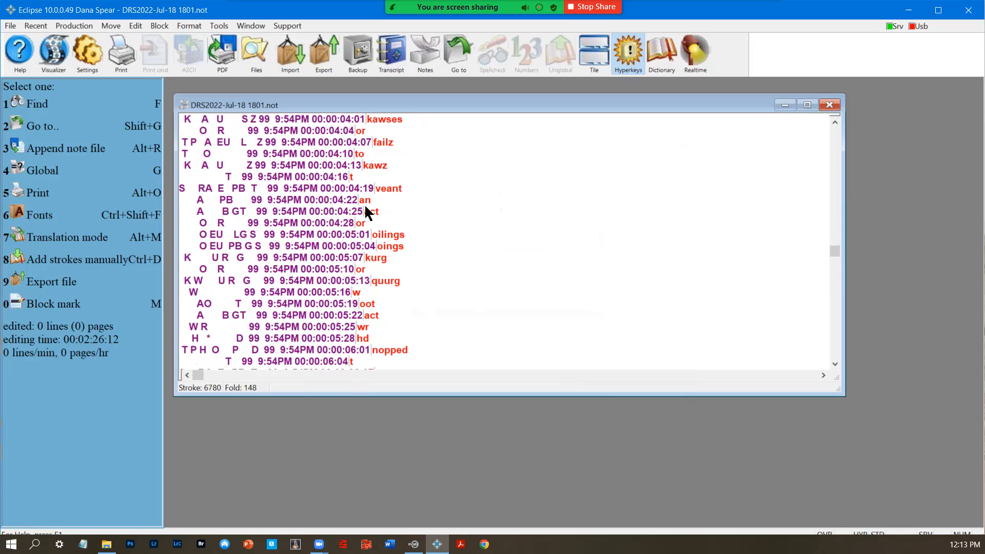
# Append the note file DRS2022-Jul-21 0909.not to the open notes and check the end of the combined file
pyautogui.hotkey('alt', 'r')
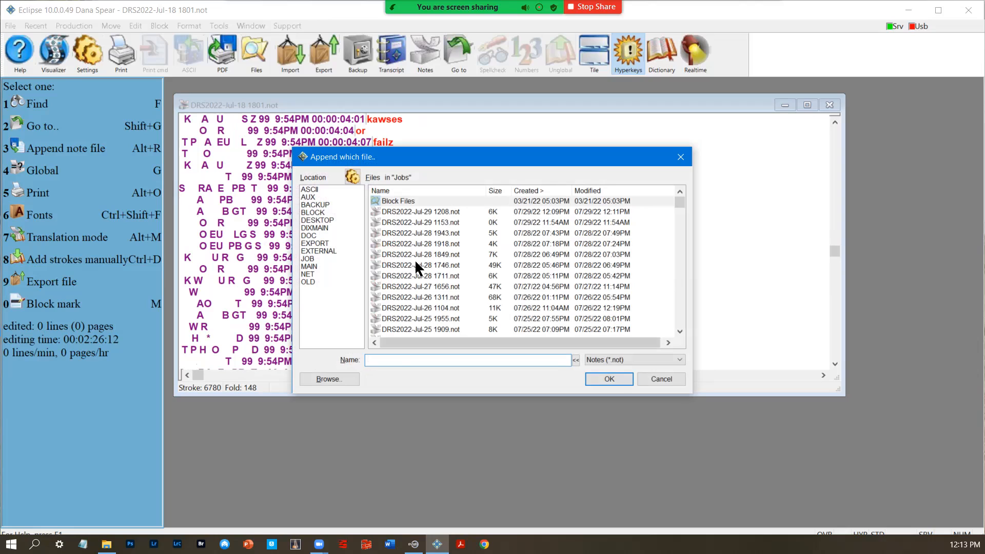
pyautogui.scroll(-5, 451, 290)
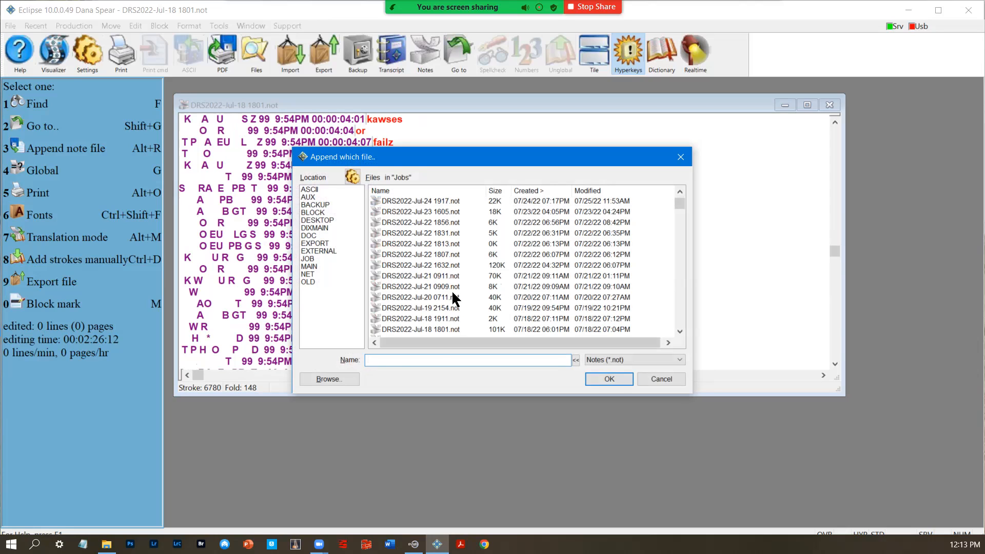
pyautogui.scroll(-2, 443, 284)
pyautogui.scroll(2, 444, 284)
pyautogui.click(444, 295)
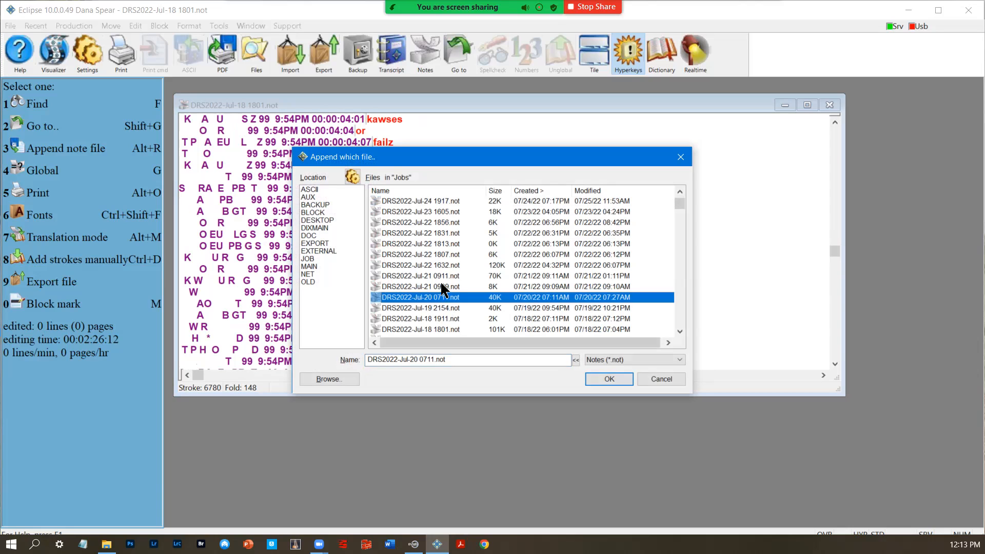
pyautogui.click(477, 288)
pyautogui.click(604, 378)
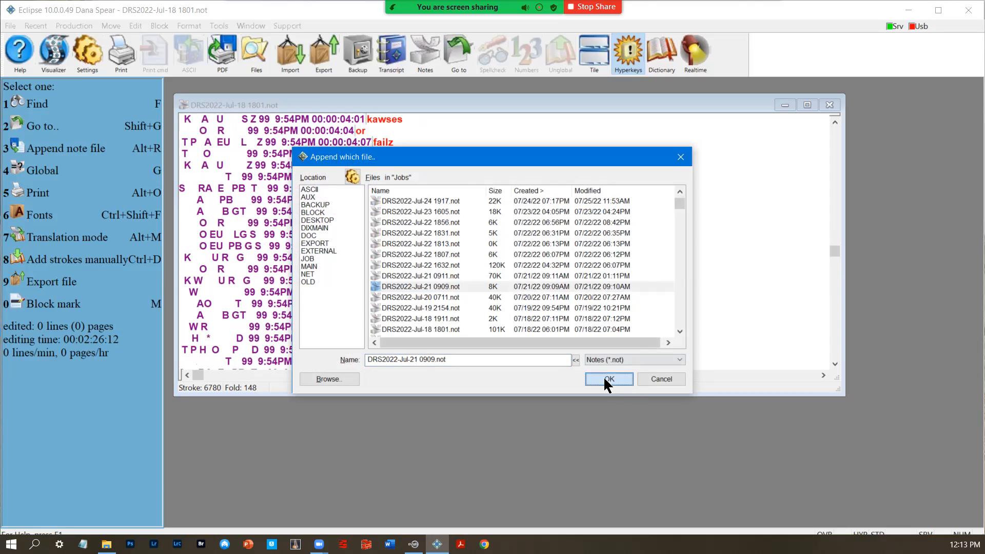
pyautogui.scroll(-5, 399, 189)
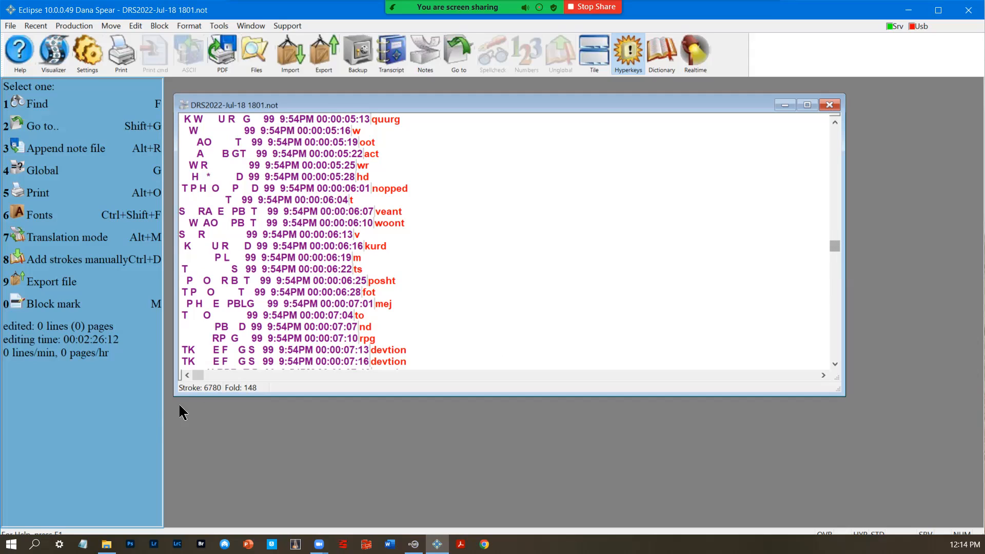
pyautogui.moveTo(835, 246); pyautogui.dragTo(840, 377)
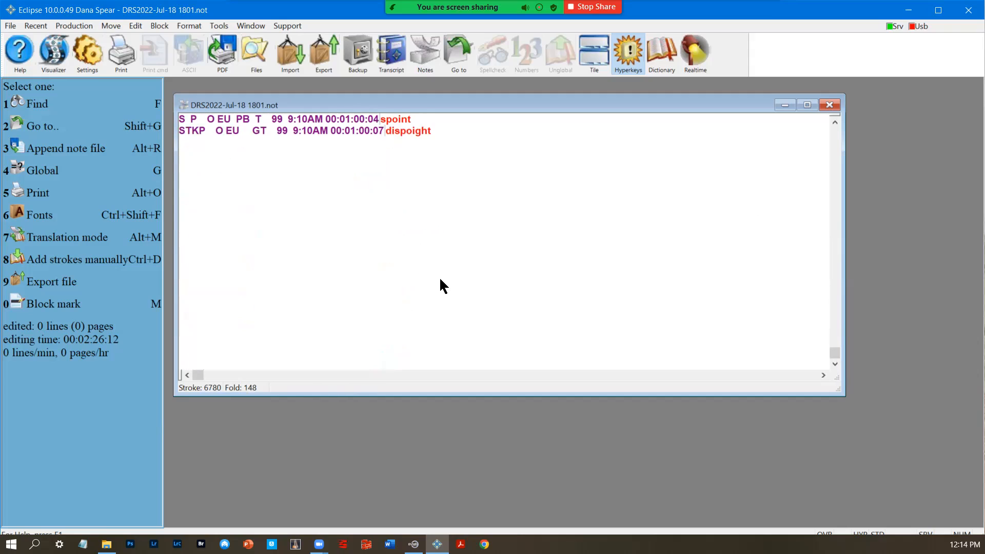
# Place the cursor on the very last stroke and look back through the closing strokes of the combined notes
pyautogui.scroll(1, 336, 155)
pyautogui.click(336, 142)
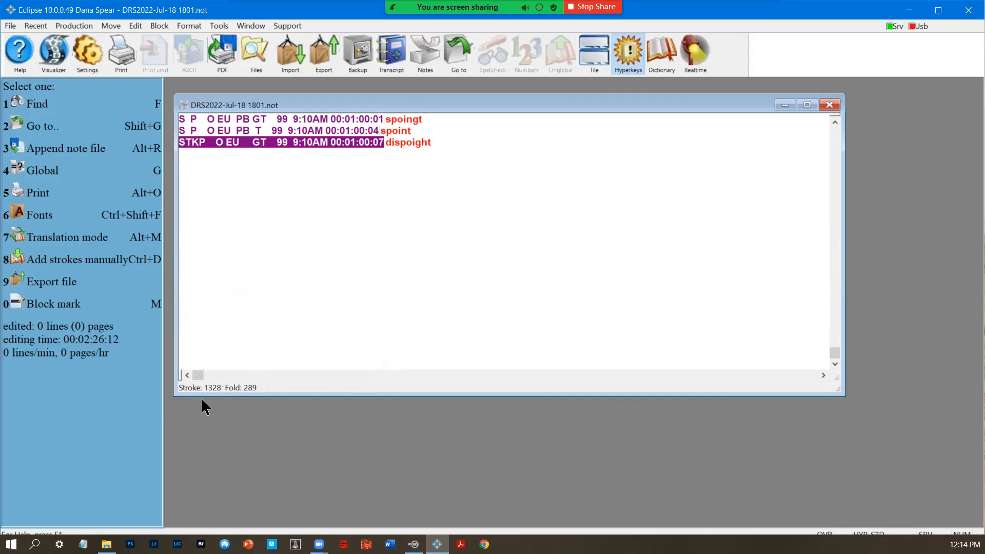
pyautogui.scroll(5, 451, 267)
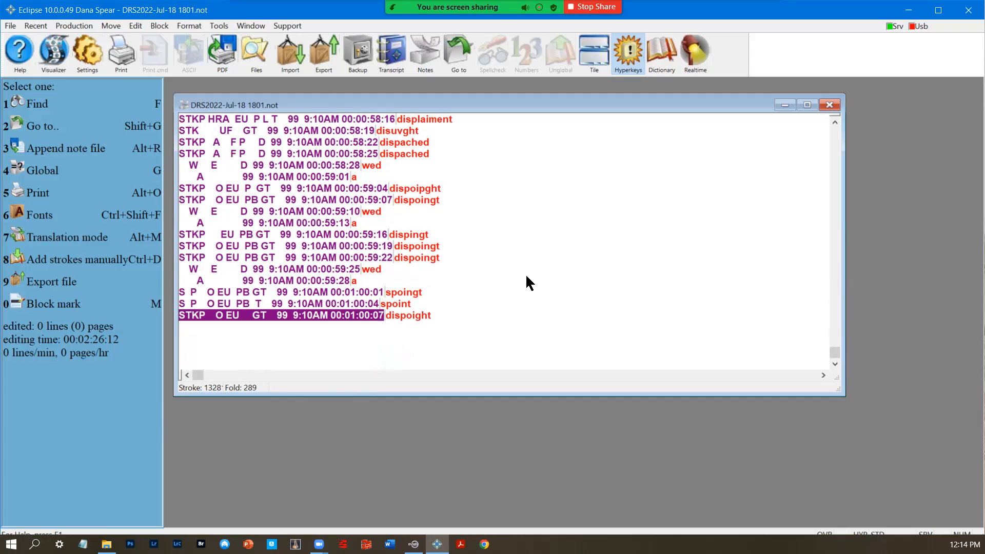
pyautogui.scroll(2, 526, 276)
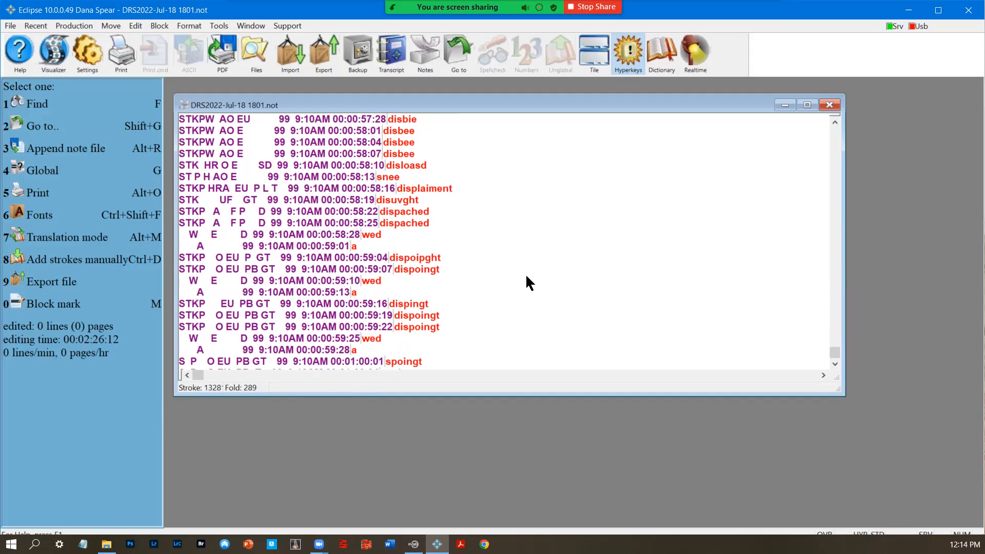
pyautogui.scroll(2, 731, 261)
pyautogui.scroll(7, 728, 253)
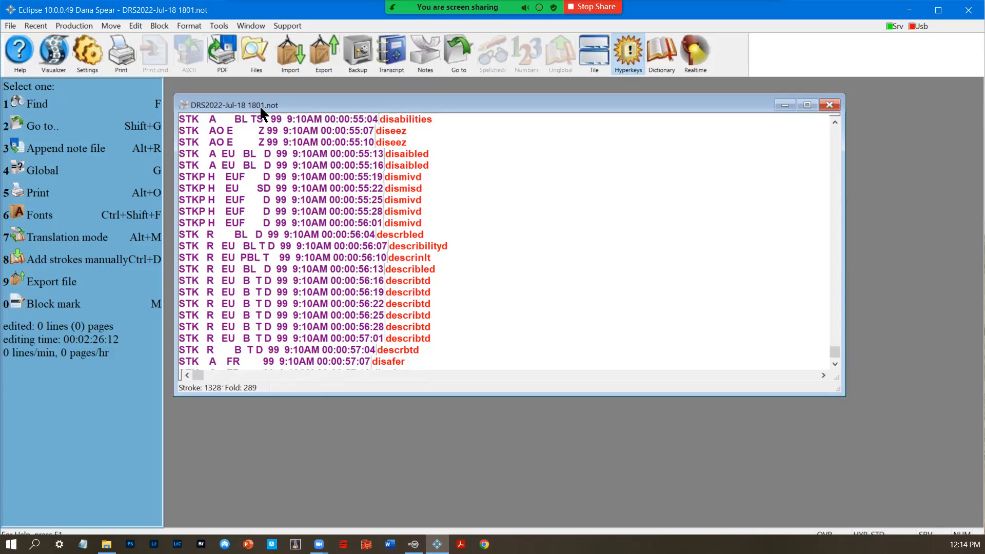
pyautogui.scroll(-5, 332, 156)
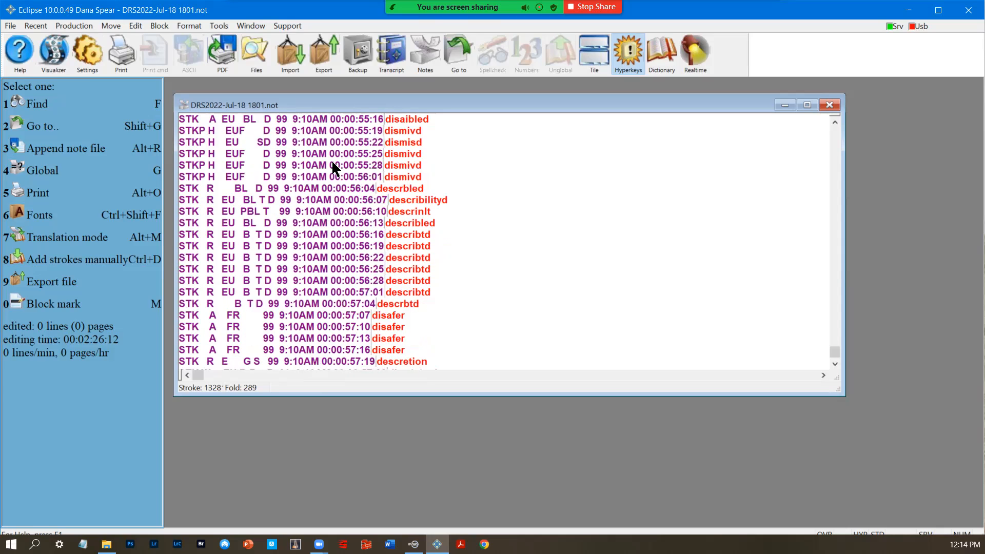
pyautogui.scroll(-1, 333, 194)
pyautogui.scroll(10, 339, 175)
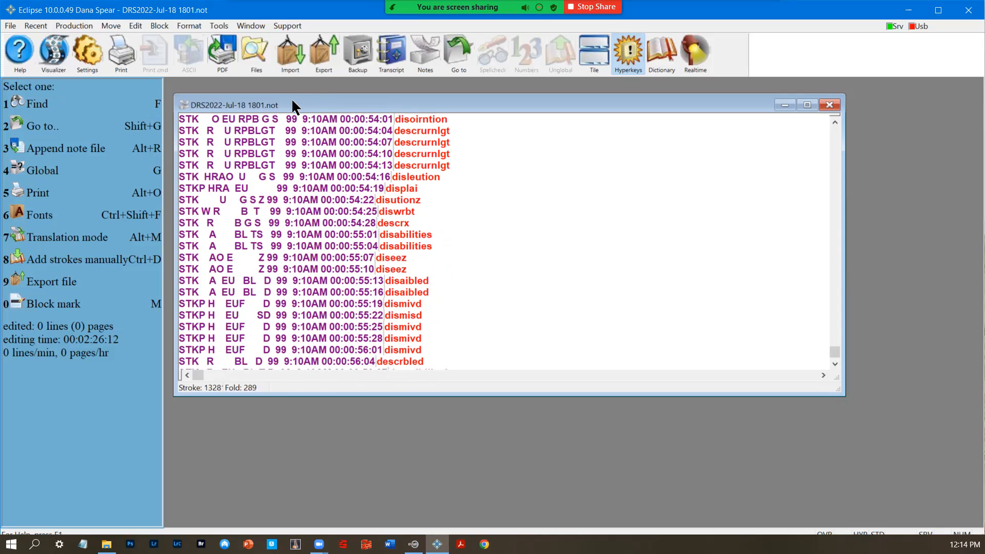
# Print all the notes without timecodes or translation, using Microsoft Print to PDF as the printer
pyautogui.click(121, 52)
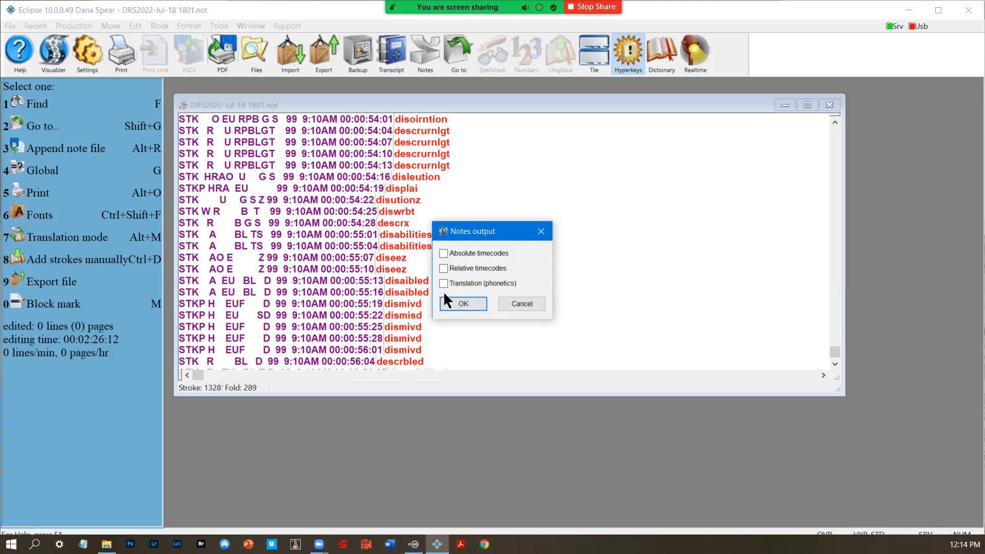
pyautogui.click(460, 306)
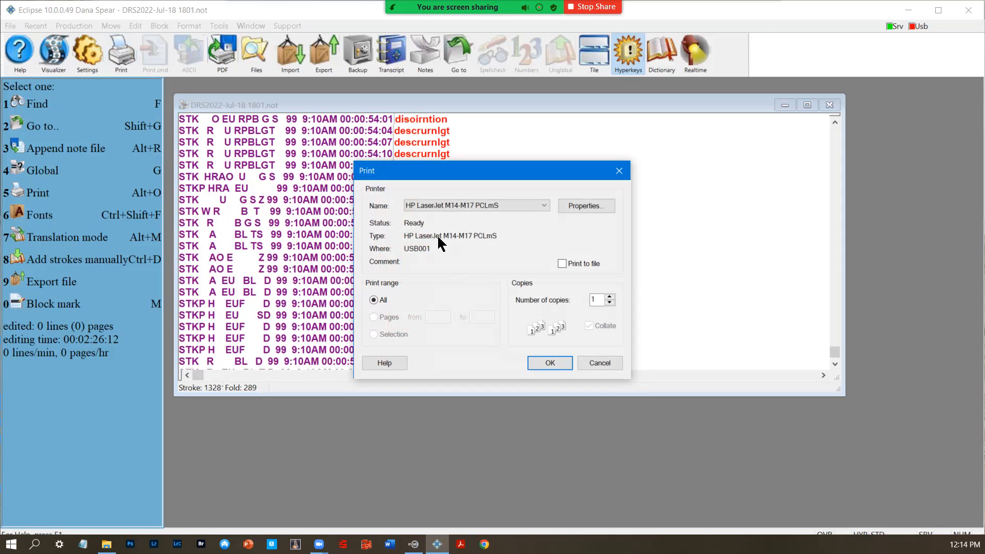
pyautogui.click(545, 205)
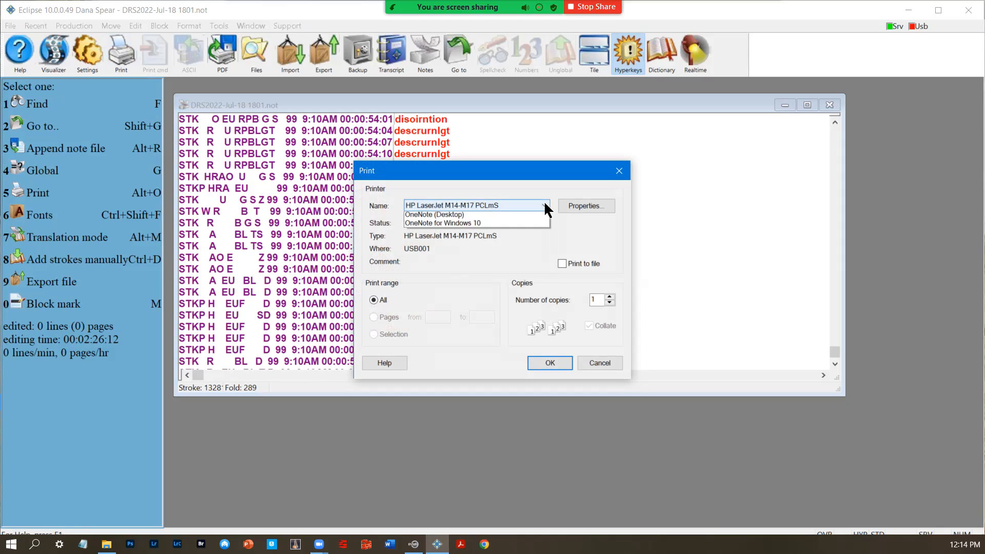
pyautogui.click(468, 250)
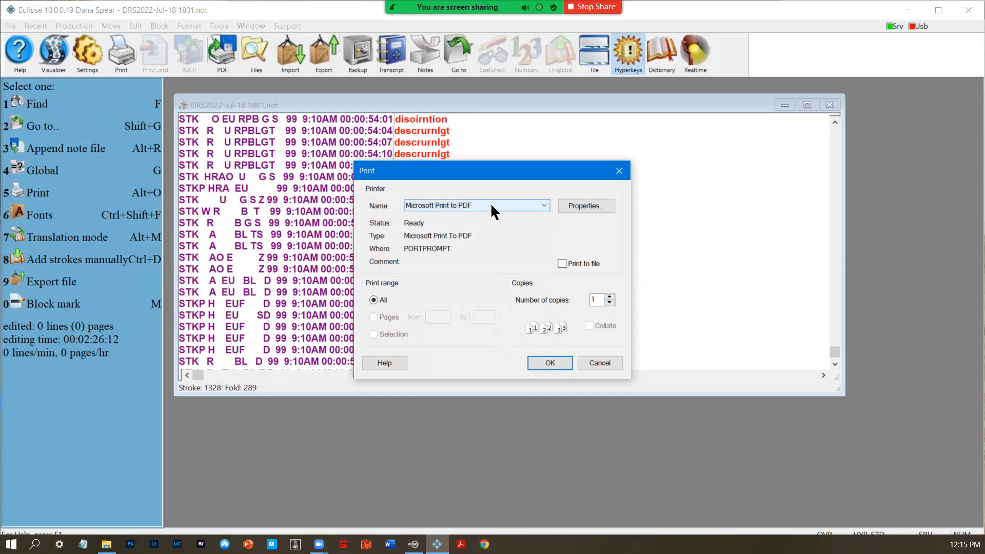
pyautogui.click(549, 363)
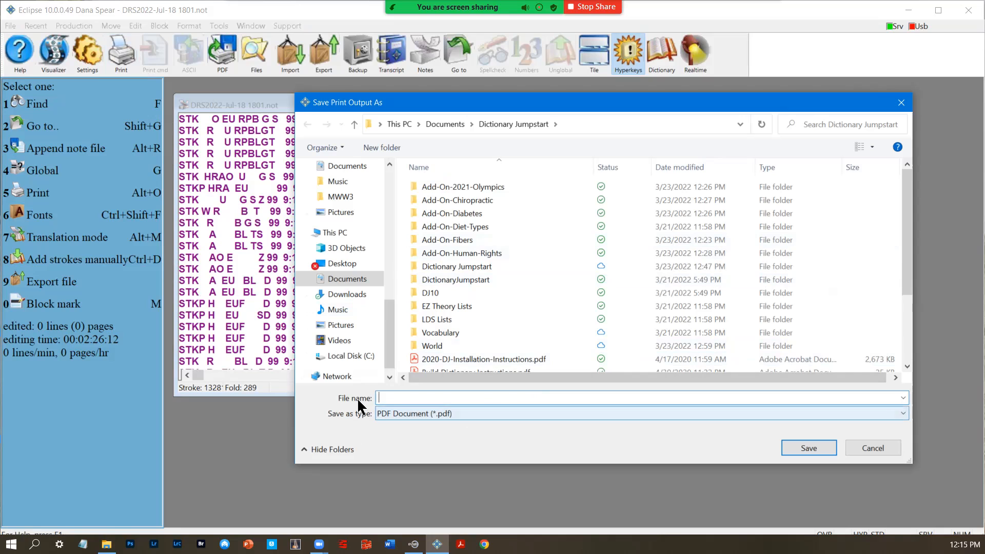
# Set the PDF's save location to the Notes subfolder of the Tulsa folder in the OneDrive Documents
pyautogui.scroll(3, 360, 239)
pyautogui.scroll(2, 360, 239)
pyautogui.scroll(-3, 360, 239)
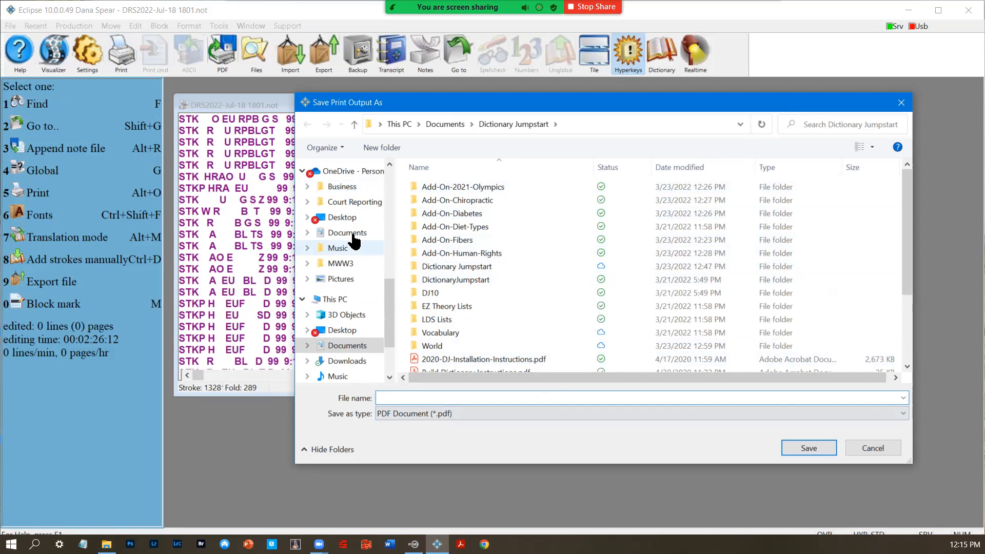
pyautogui.click(351, 232)
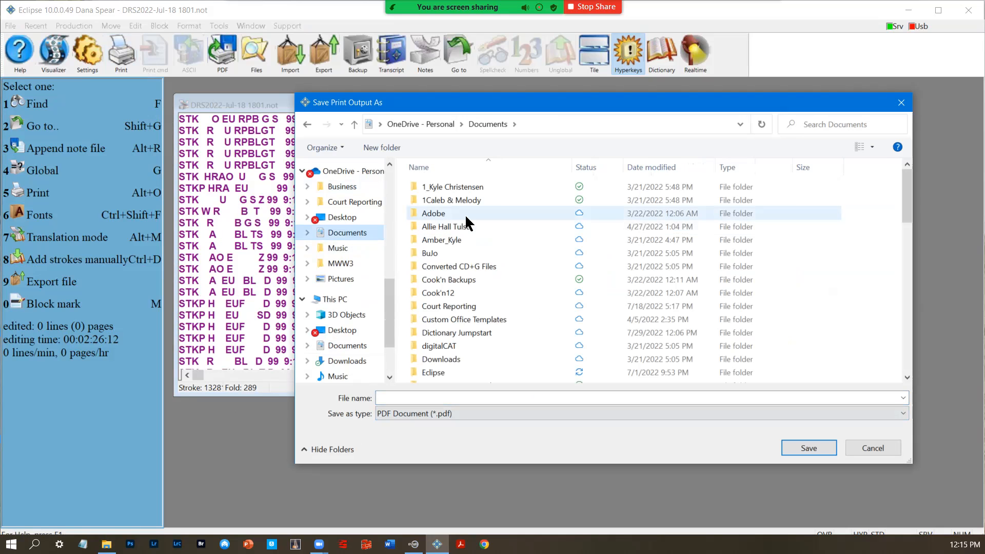
pyautogui.doubleClick(466, 227)
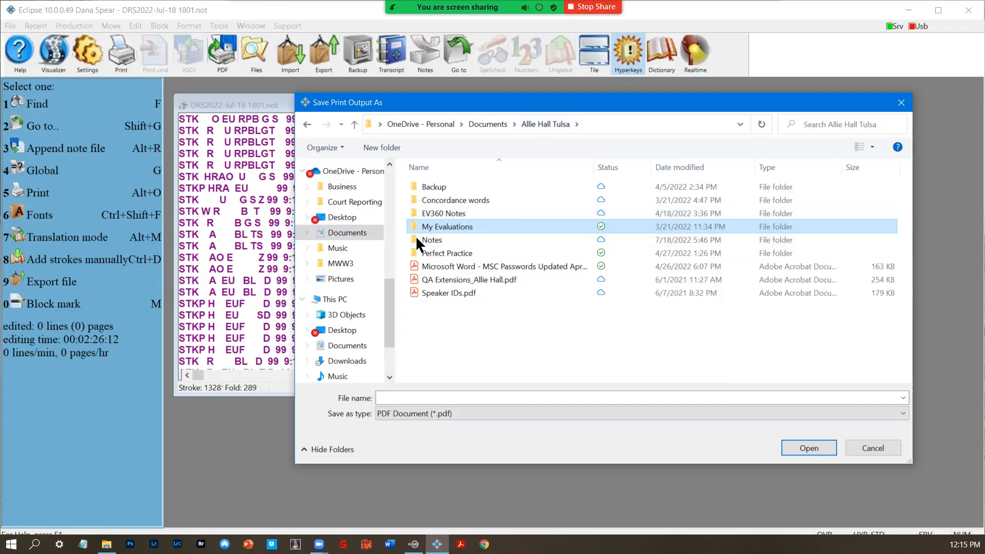
pyautogui.doubleClick(435, 241)
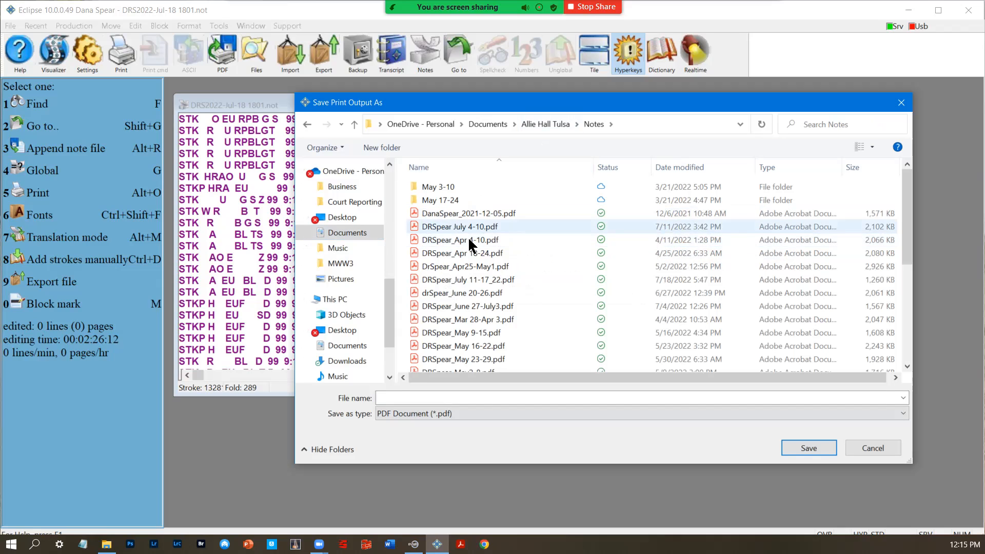
pyautogui.scroll(-1, 464, 256)
# Name the PDF with the reporter's initials and surname followed by "July18-24", and save it
pyautogui.click(391, 399)
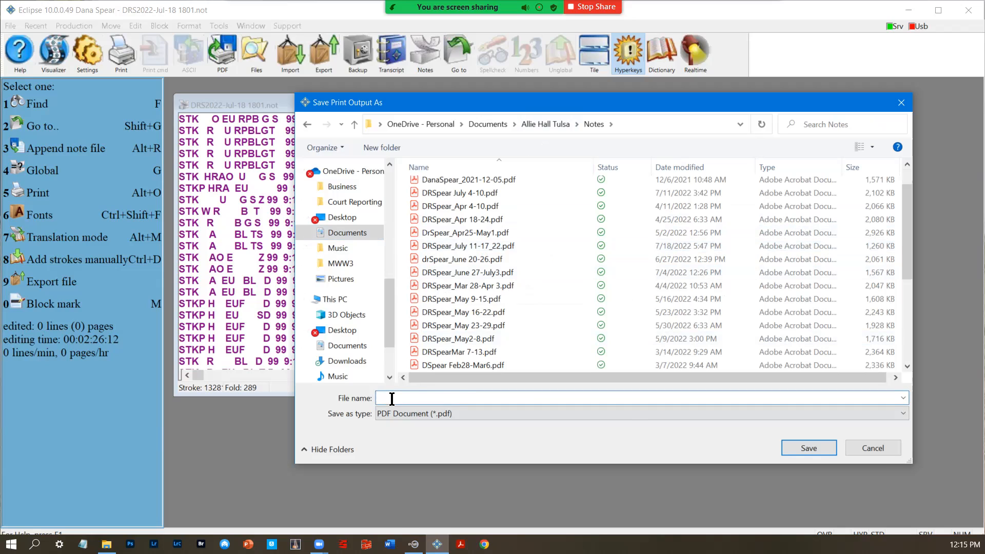
pyautogui.write('DRS[ea')
pyautogui.press('BackSpace')
pyautogui.press('BackSpace')
pyautogui.press('BackSpace')
pyautogui.write('pear ')
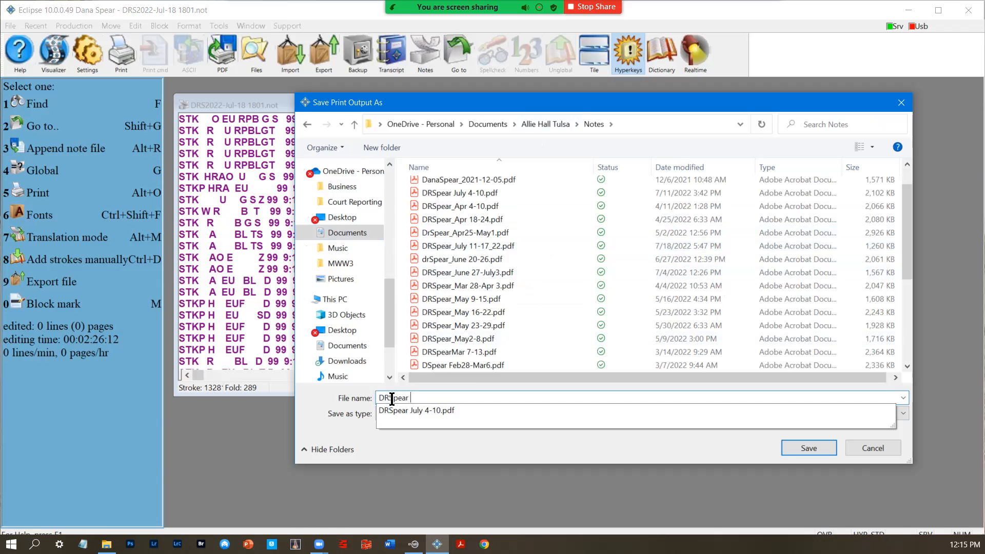
pyautogui.write('July1')
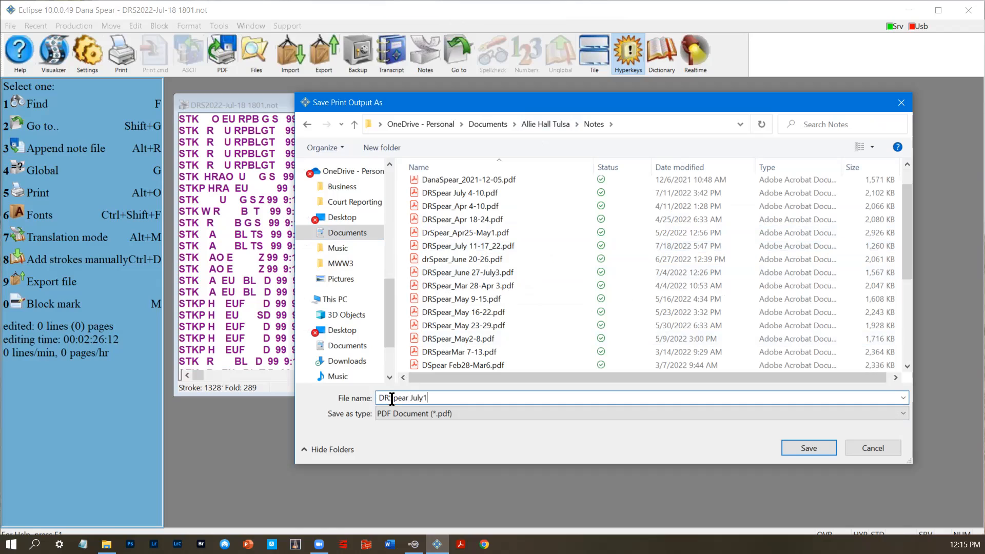
pyautogui.write('8-24')
pyautogui.click(823, 450)
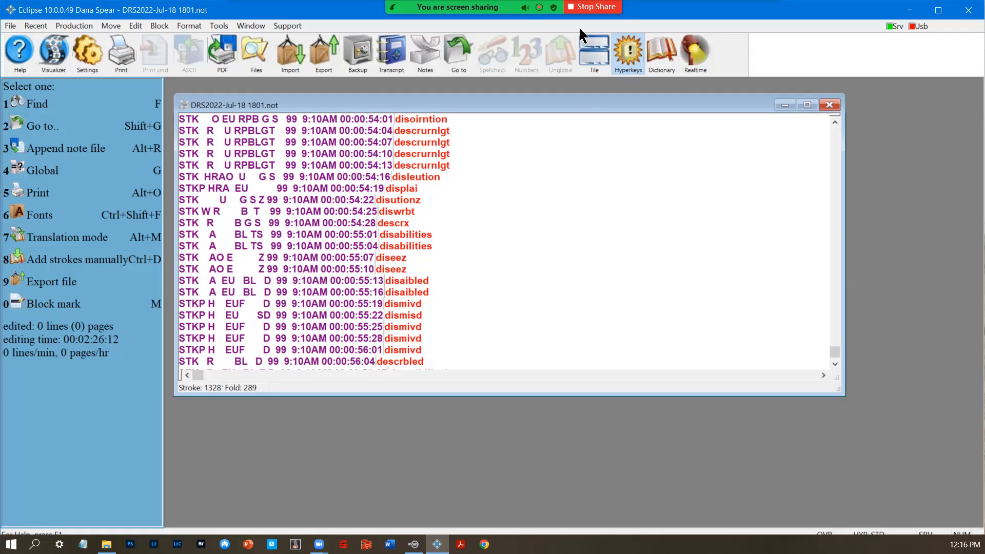
pyautogui.click(594, 7)
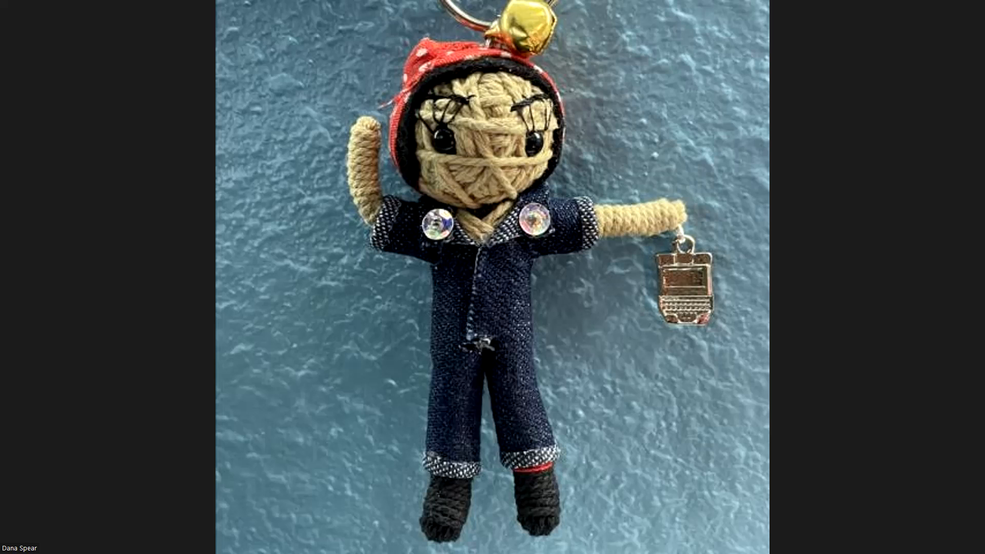